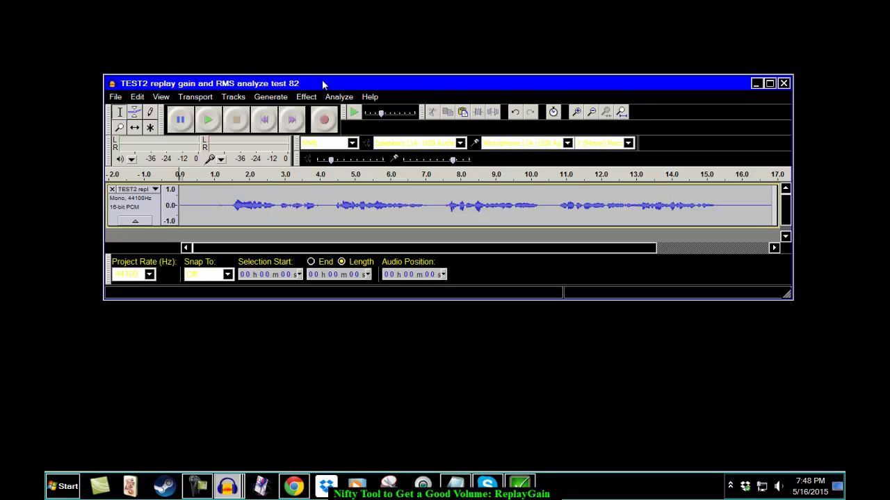
# Move the 'TEST2 replay gain and RMS analyze test 82' window higher on the screen
pyautogui.moveTo(323, 84); pyautogui.dragTo(315, 20)
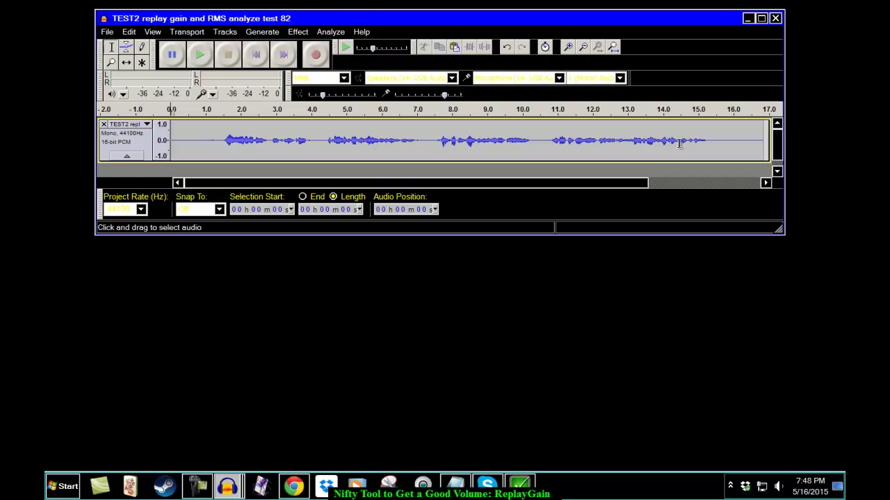
# Open ReplayGain for the TEST2 track, move the dialog lower, and set Analyze mode at -0.00 dB
pyautogui.click(302, 34)
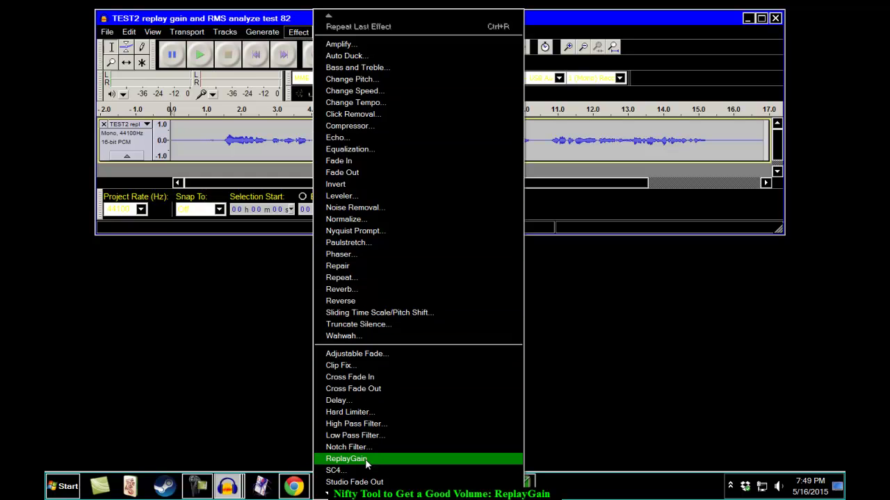
pyautogui.click(407, 462)
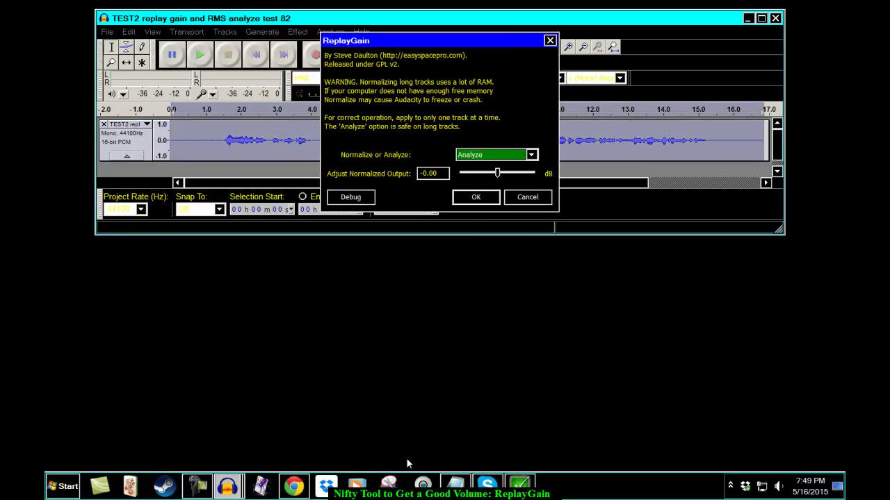
pyautogui.moveTo(446, 41); pyautogui.dragTo(403, 255)
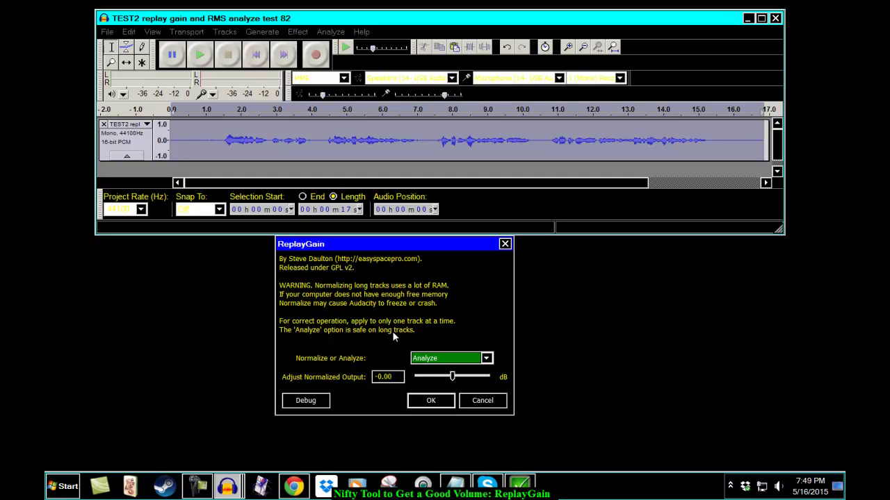
pyautogui.click(486, 358)
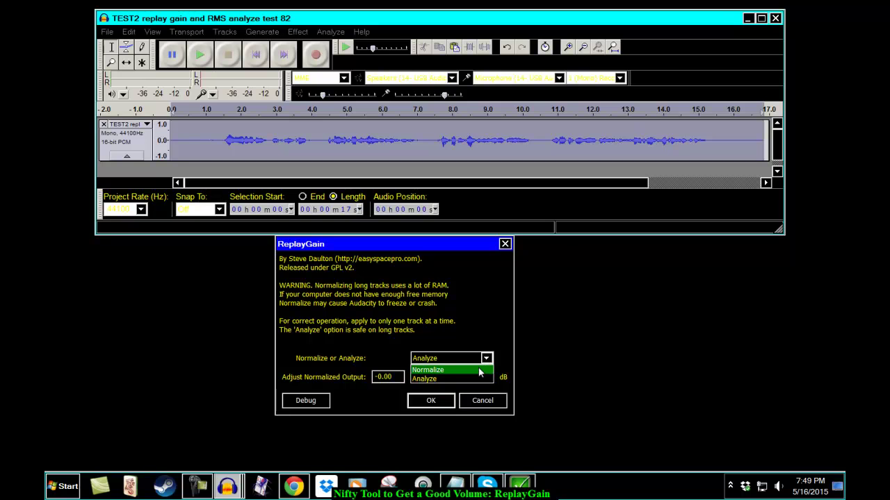
pyautogui.click(480, 370)
pyautogui.click(486, 361)
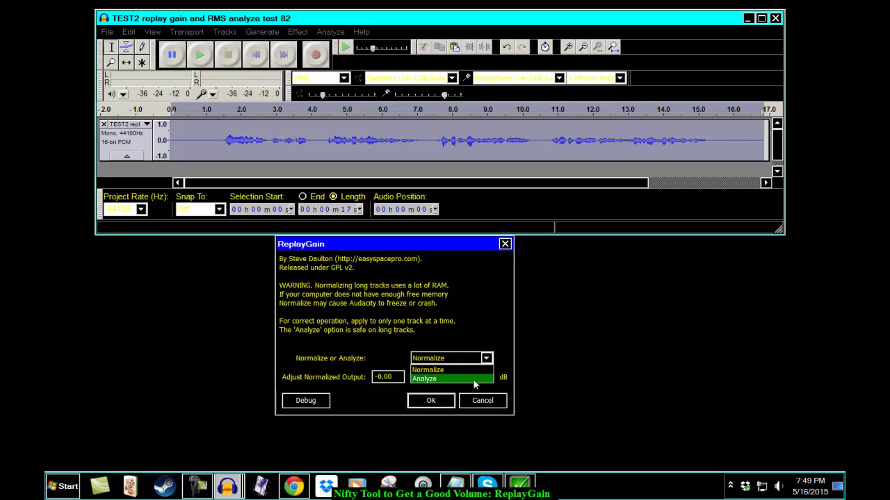
pyautogui.click(474, 380)
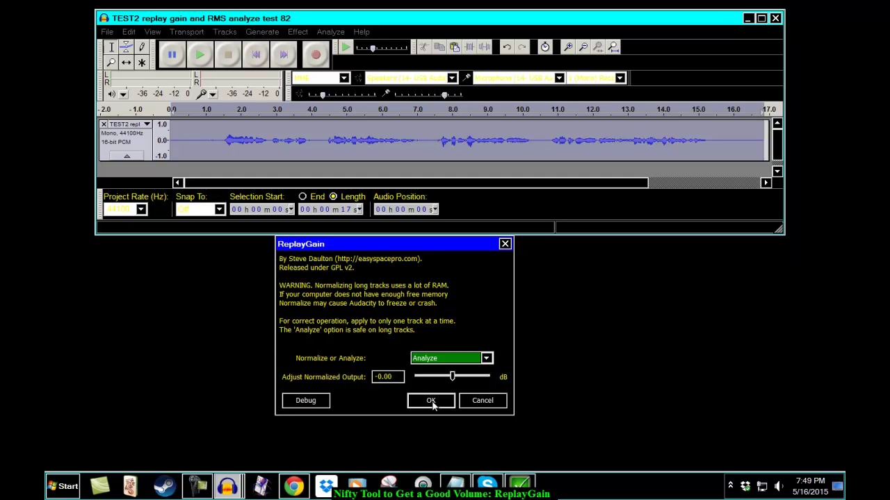
# Analyze the TEST2 track with ReplayGain and dismiss the +6.7 dB result
pyautogui.click(431, 401)
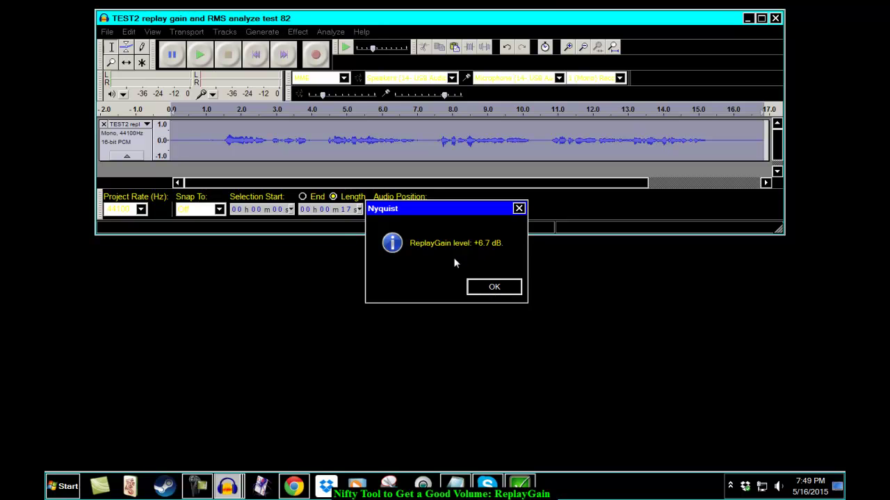
pyautogui.click(490, 291)
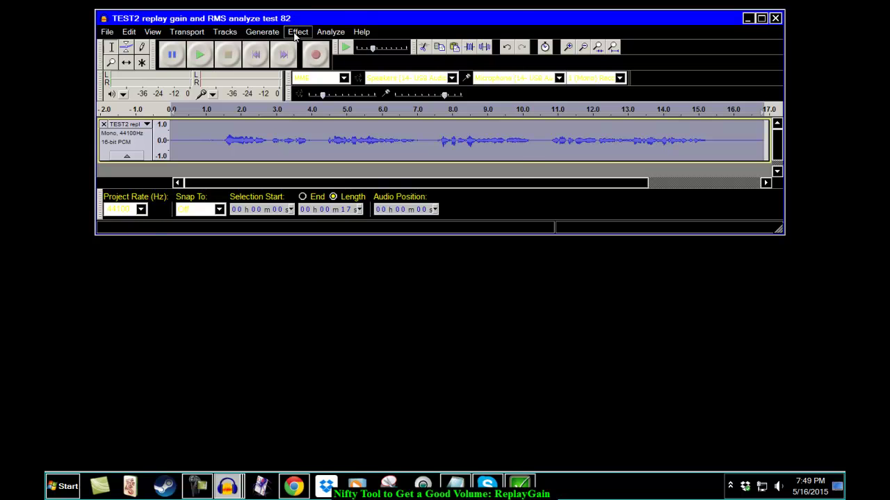
# Amplify the TEST2 track by 6.9 dB, raising its peak to -2.6 dB
pyautogui.click(296, 32)
pyautogui.click(339, 43)
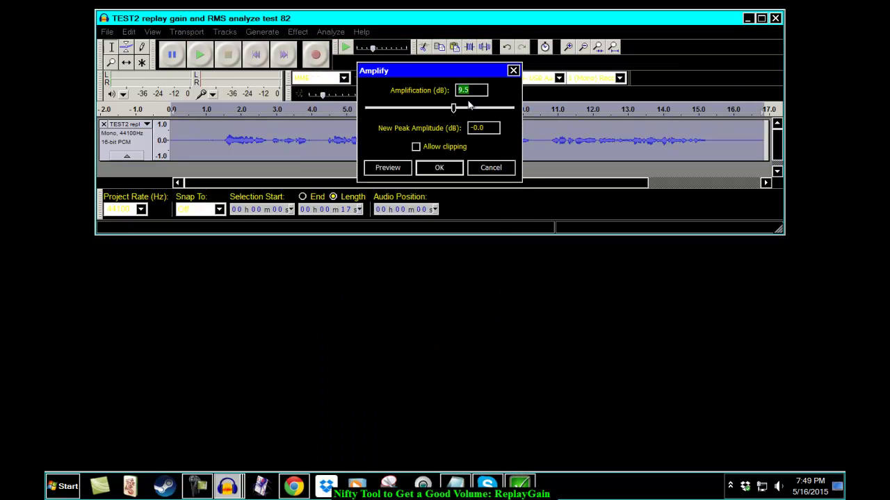
pyautogui.write('6')
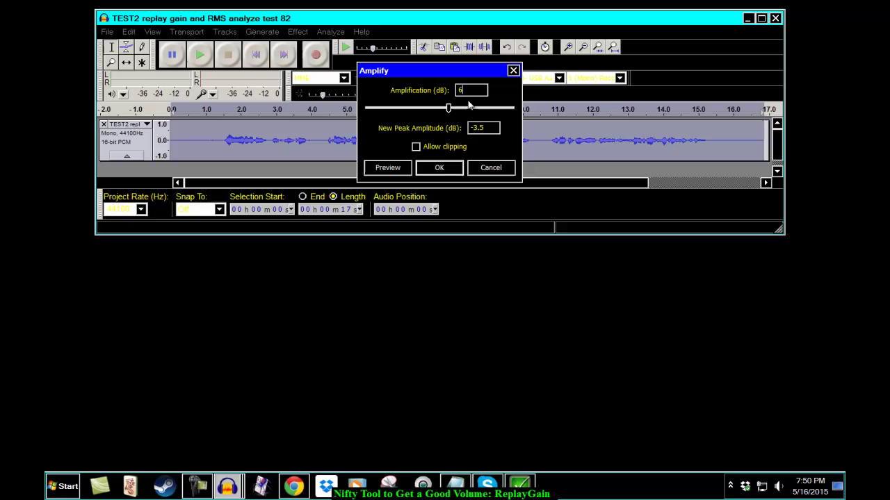
pyautogui.write('.9')
pyautogui.click(436, 167)
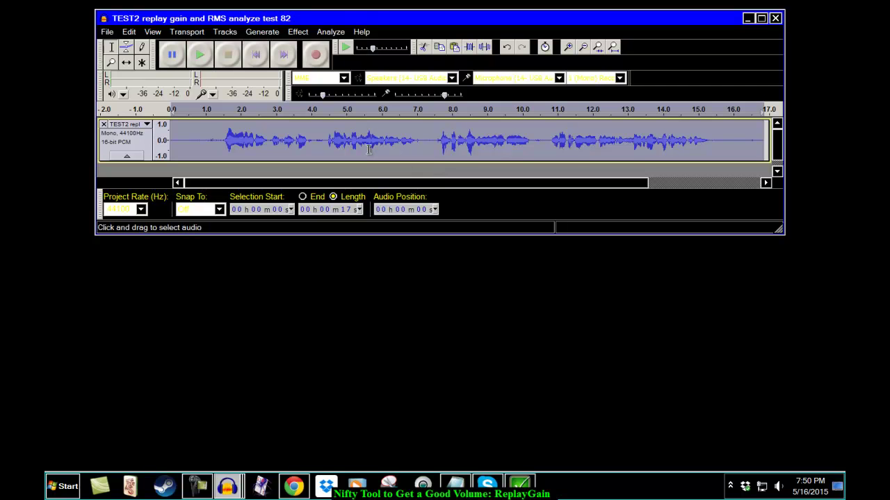
# Undo the 6.9 dB amplification and instead normalize TEST2 with ReplayGain at -0.00 dB
pyautogui.click(128, 33)
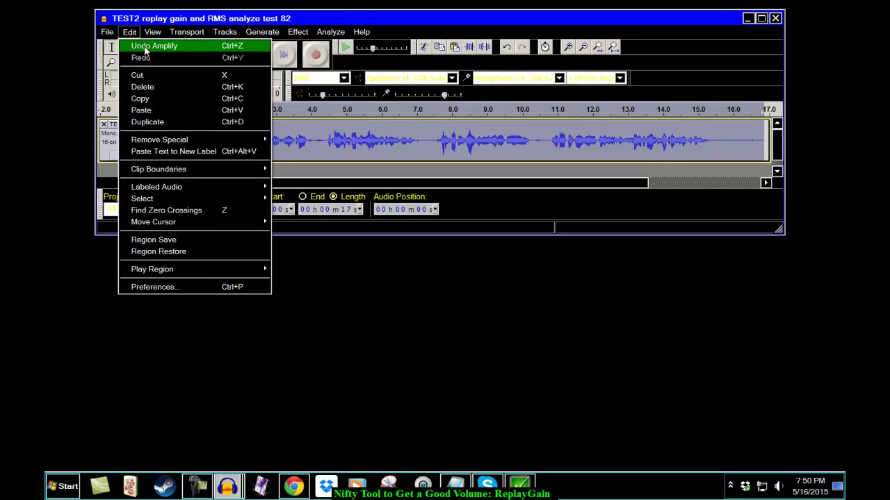
pyautogui.click(136, 43)
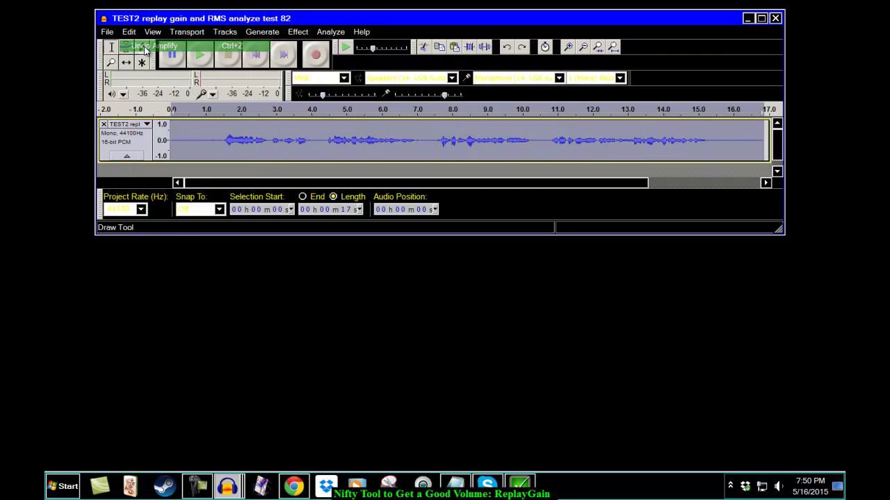
pyautogui.click(298, 32)
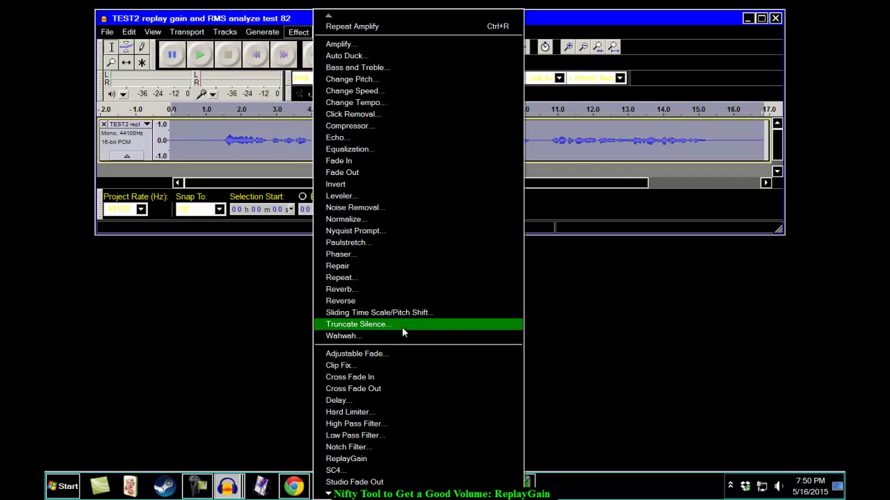
pyautogui.click(394, 458)
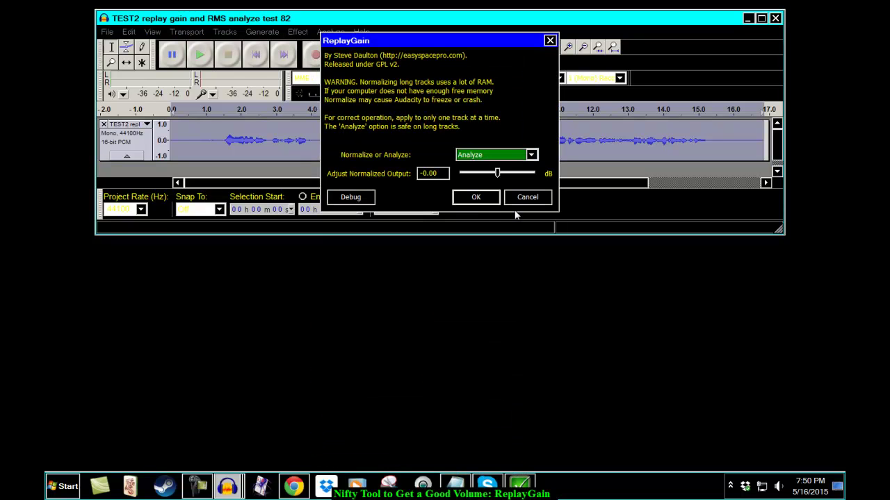
pyautogui.click(532, 155)
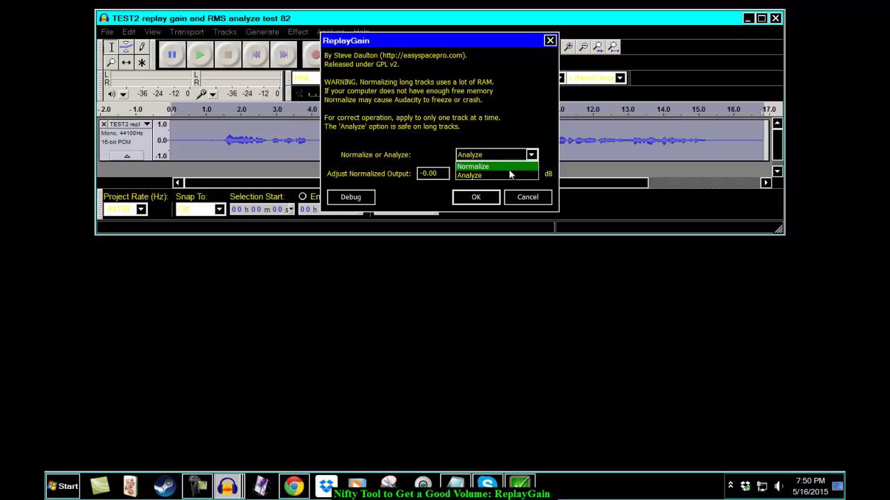
pyautogui.click(508, 166)
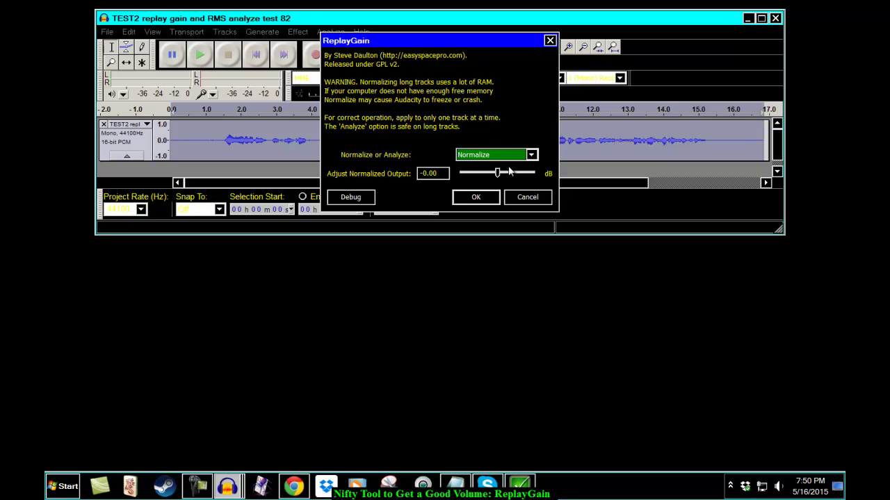
pyautogui.click(476, 197)
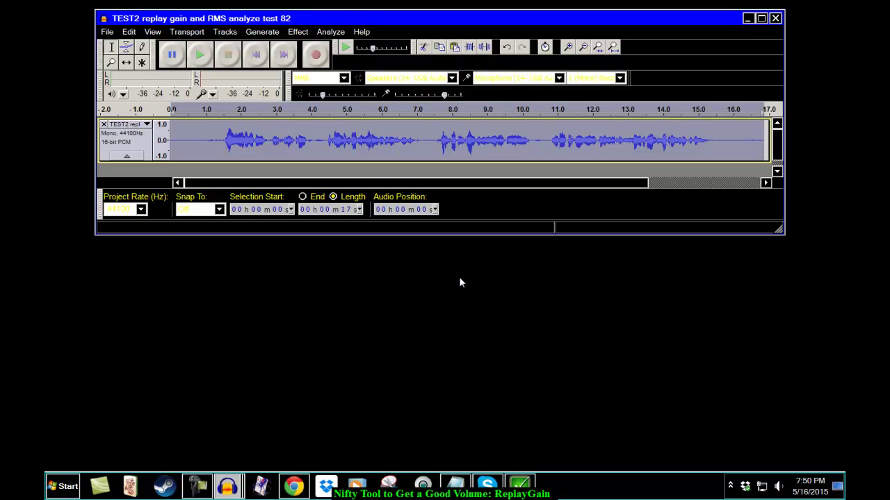
# Bring 'too loud sample96' forward and raise it, then ReplayGain-analyze it: -7.1 dB
pyautogui.click(228, 484)
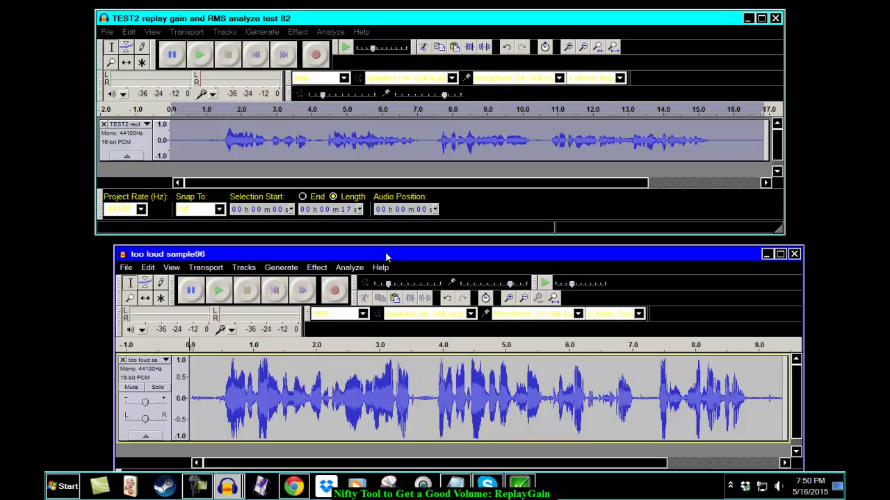
pyautogui.moveTo(383, 254); pyautogui.dragTo(366, 128)
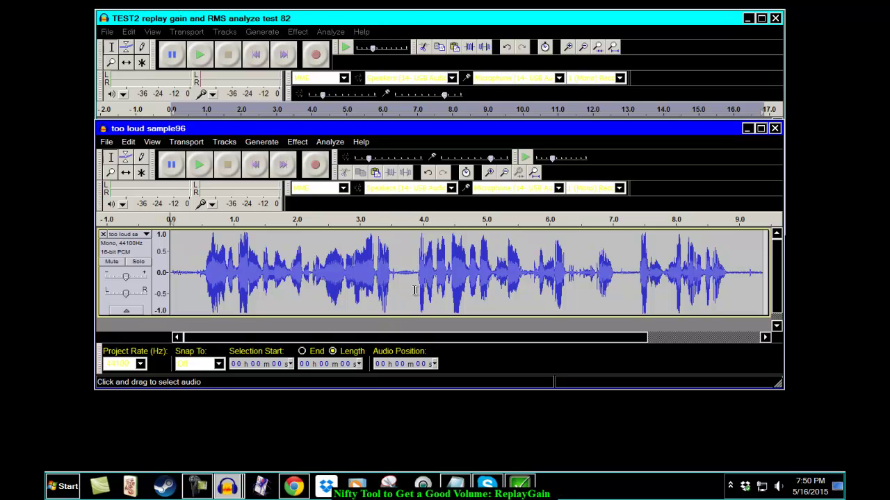
pyautogui.click(301, 143)
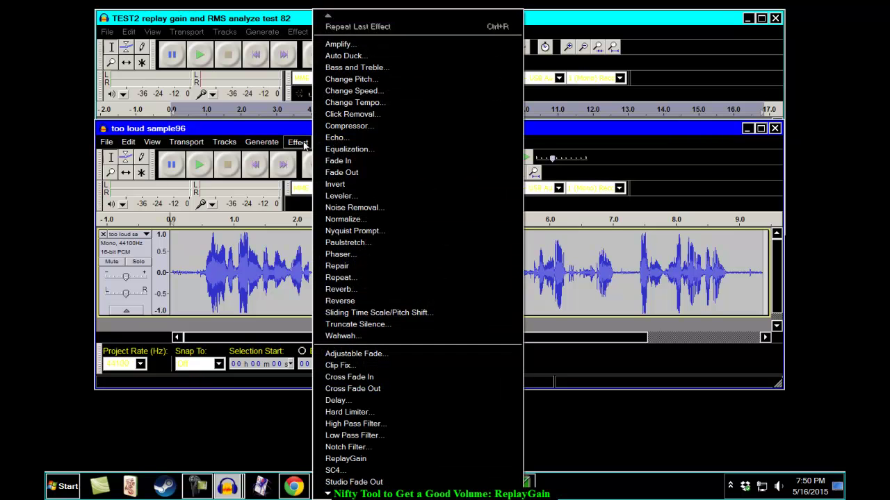
pyautogui.click(359, 461)
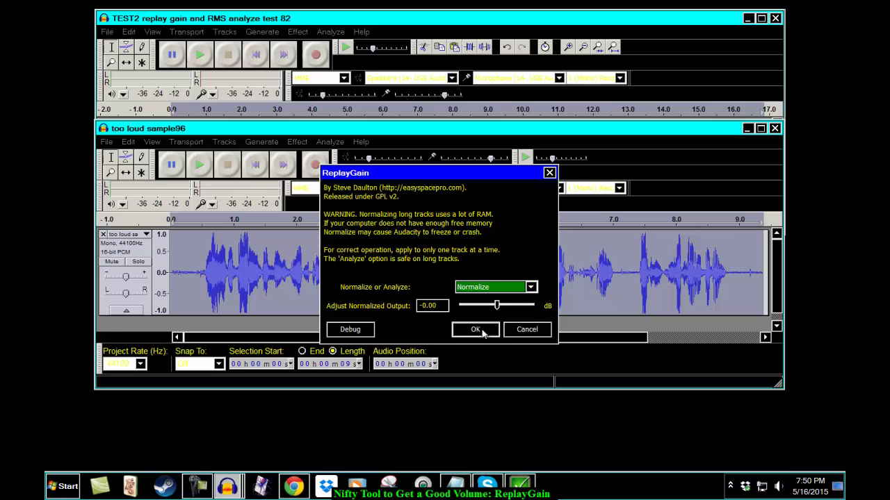
pyautogui.click(530, 287)
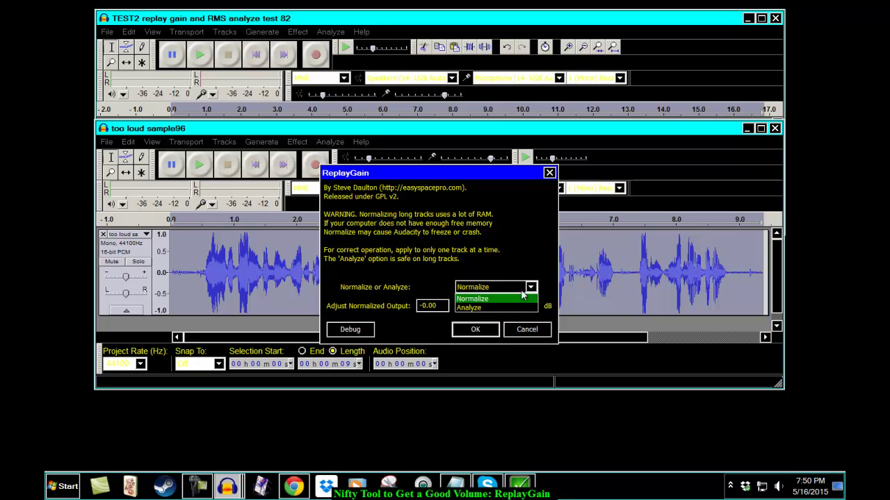
pyautogui.click(491, 308)
pyautogui.click(475, 329)
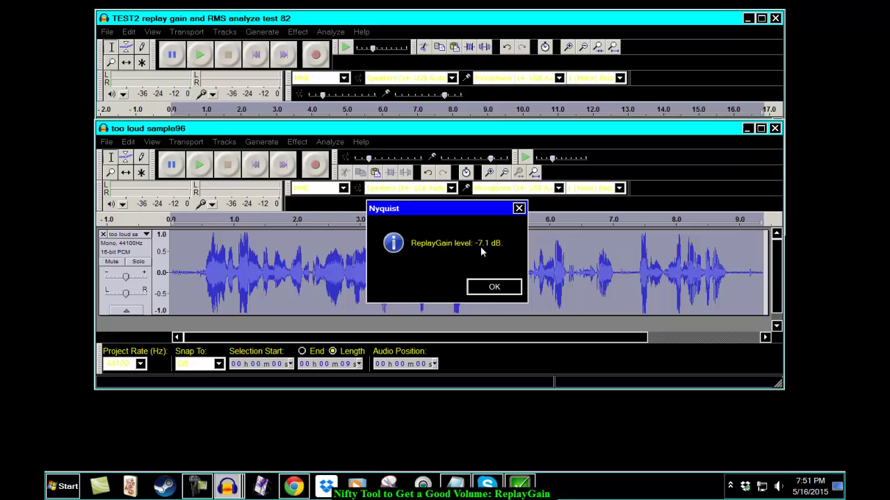
pyautogui.click(493, 288)
# Amplify 'too loud sample96' by -7.1 dB, then undo it to restore the original waveform
pyautogui.click(298, 142)
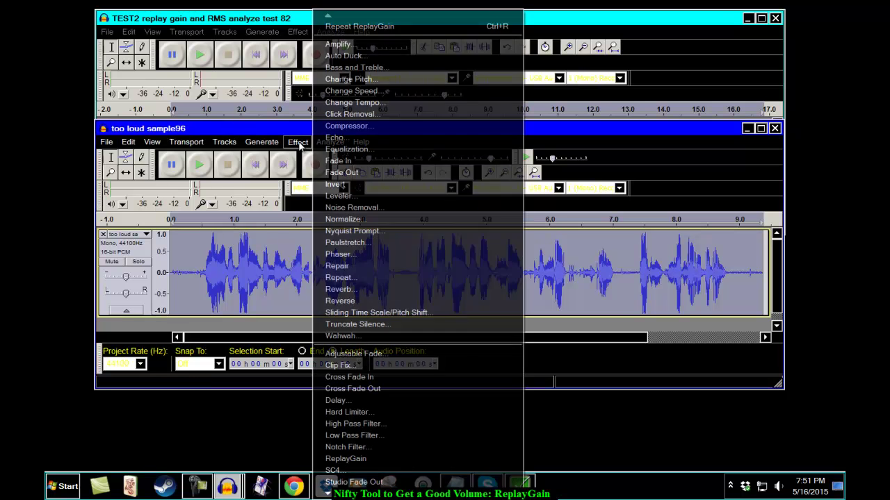
pyautogui.click(369, 45)
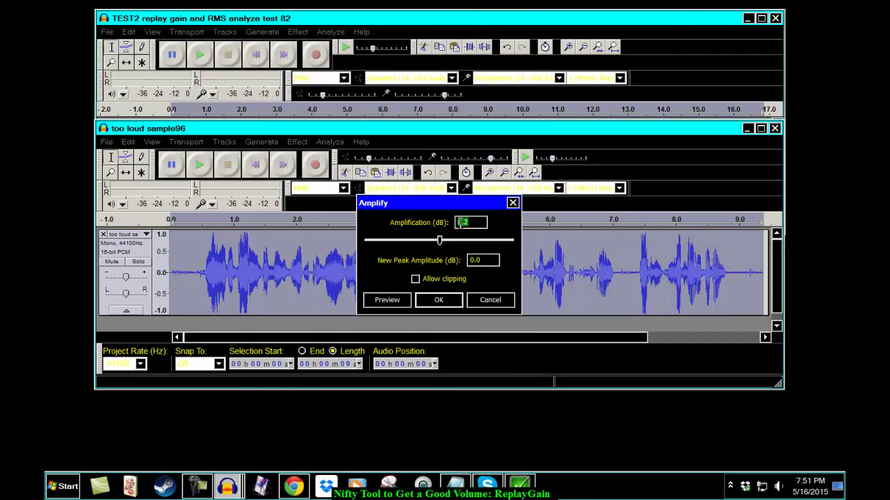
pyautogui.write('-7.1')
pyautogui.click(438, 300)
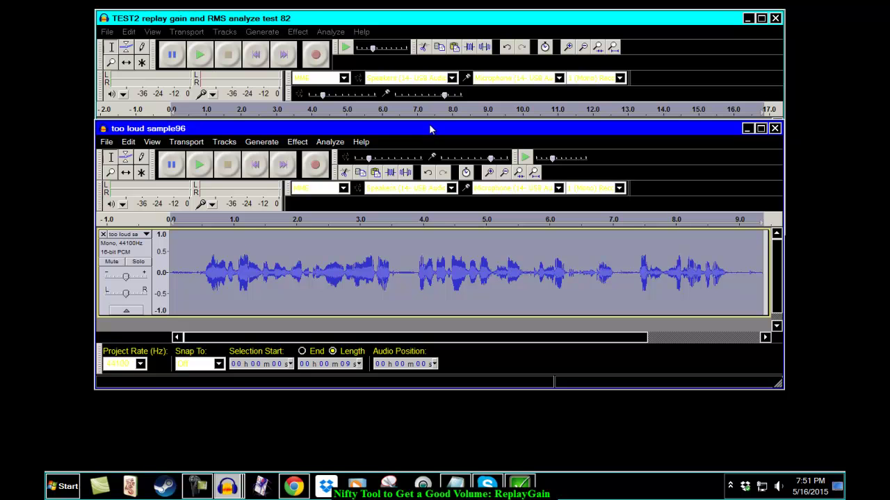
pyautogui.click(128, 142)
pyautogui.moveTo(152, 142)
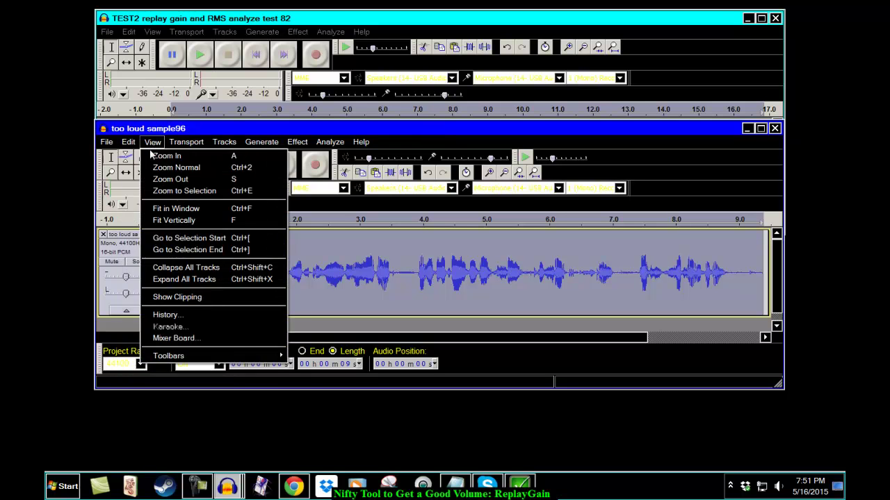
pyautogui.click(137, 156)
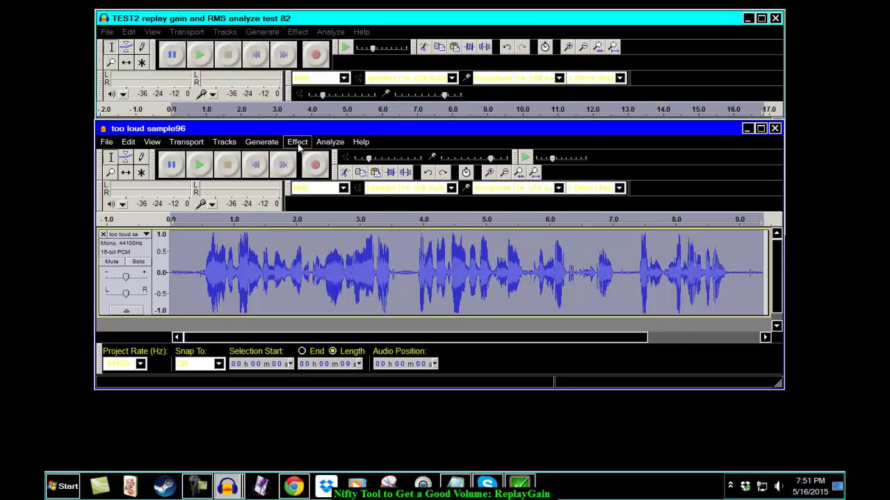
# Normalize the 'too loud sample96' track with ReplayGain in Normalize mode
pyautogui.click(297, 143)
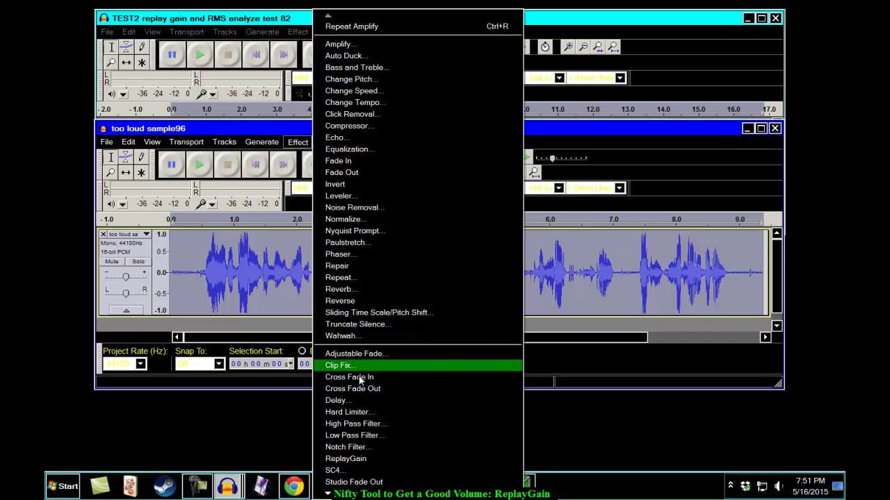
pyautogui.click(363, 460)
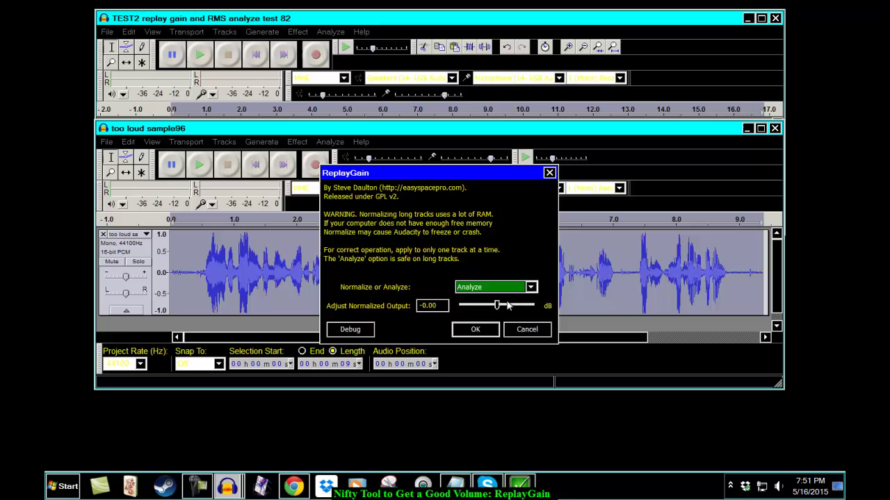
pyautogui.click(531, 288)
pyautogui.click(527, 300)
pyautogui.click(490, 333)
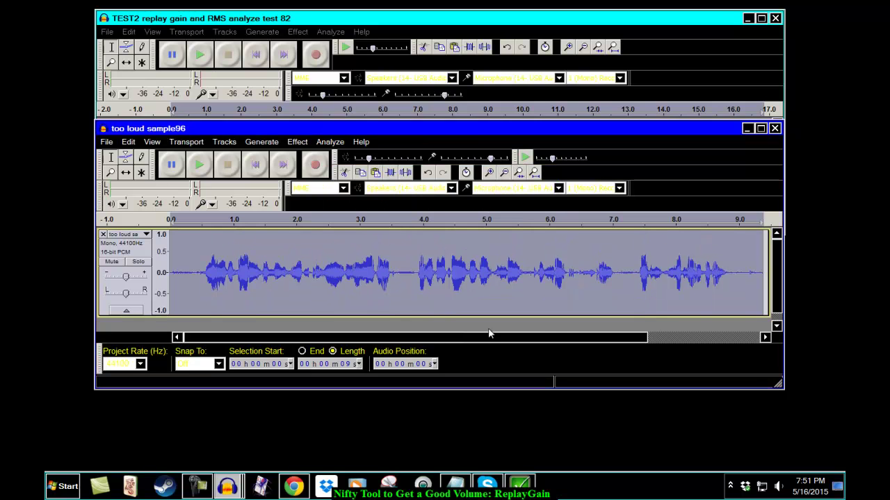
# Play the normalized track briefly from about 1.25 s, then bring 'too soft sample84' forward
pyautogui.click(251, 278)
pyautogui.press('space')
pyautogui.press('space')
pyautogui.hotkey('ctrl', '3')
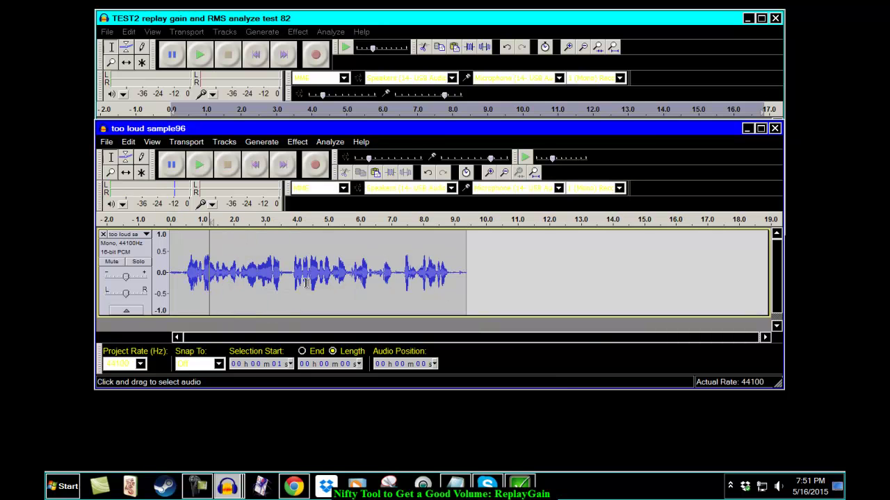
pyautogui.click(228, 485)
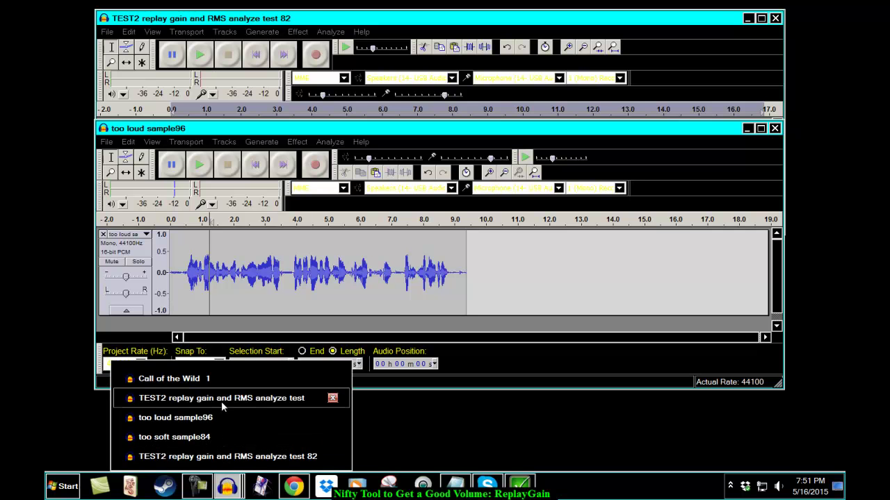
pyautogui.click(203, 436)
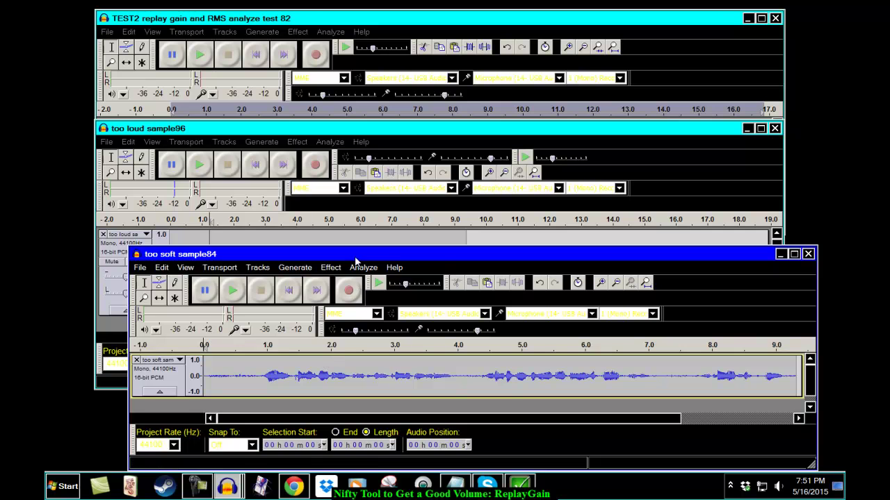
# Minimize the 'too loud sample96' and TEST2 windows and raise 'too soft sample84' near the top
pyautogui.moveTo(355, 254); pyautogui.dragTo(342, 187)
pyautogui.click(748, 128)
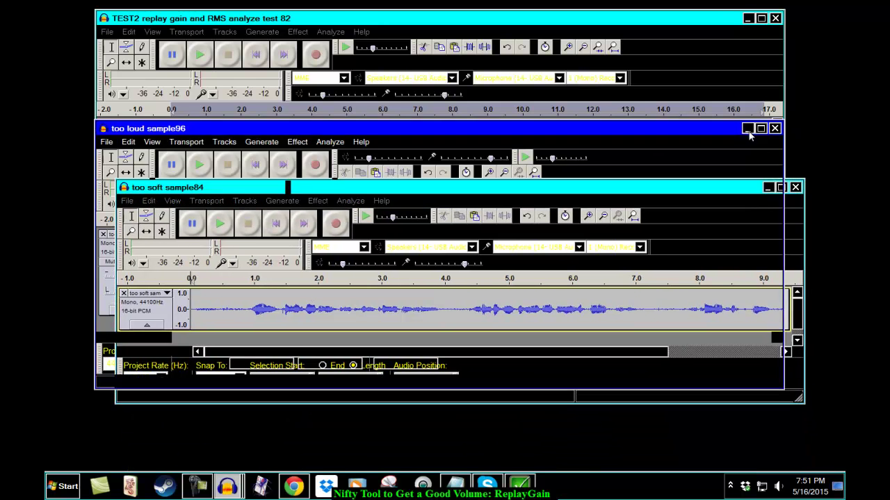
pyautogui.click(748, 19)
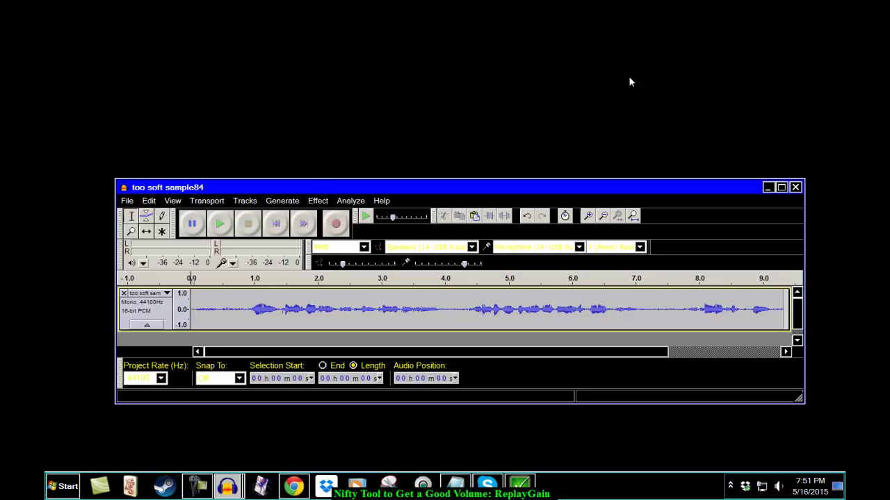
pyautogui.moveTo(304, 185); pyautogui.dragTo(298, 139)
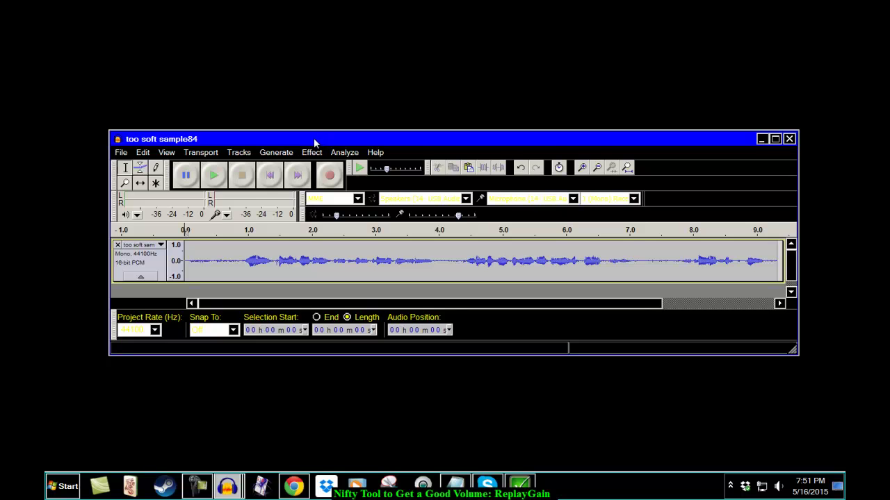
pyautogui.moveTo(314, 137); pyautogui.dragTo(313, 109)
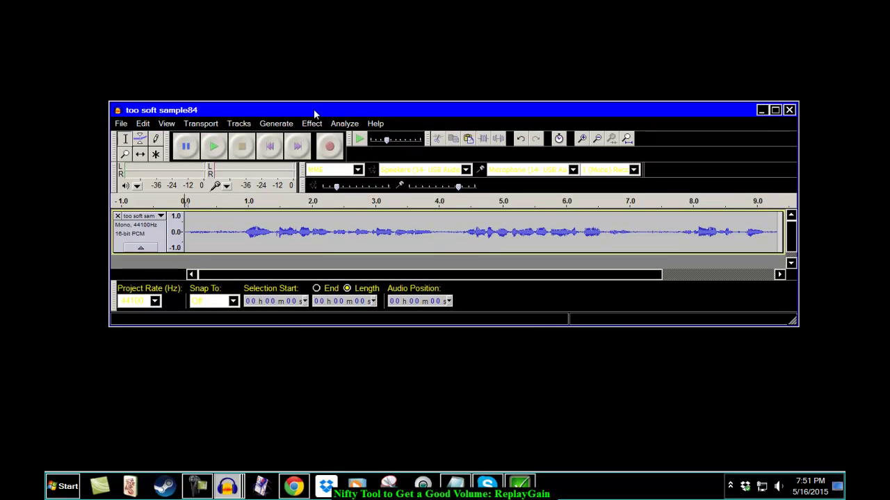
# Analyze 'too soft sample84' with ReplayGain in Analyze mode and dismiss the +5.3 dB result
pyautogui.click(311, 123)
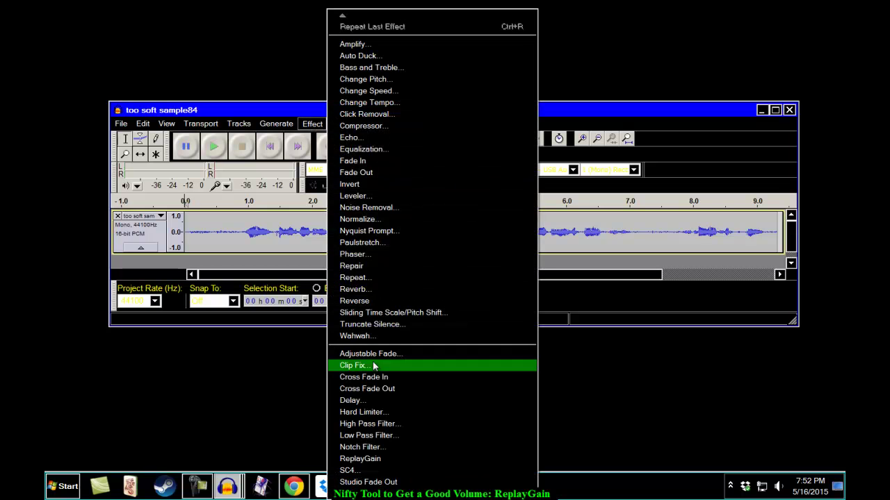
pyautogui.click(360, 458)
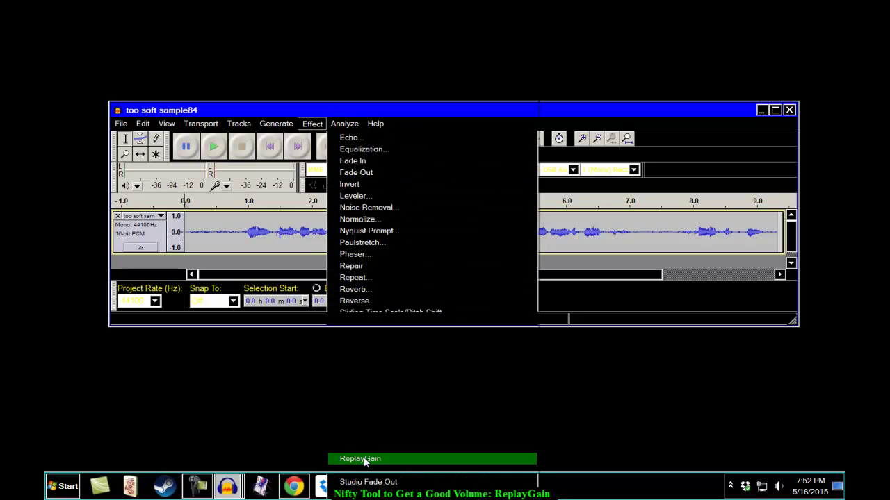
pyautogui.click(545, 246)
pyautogui.click(538, 266)
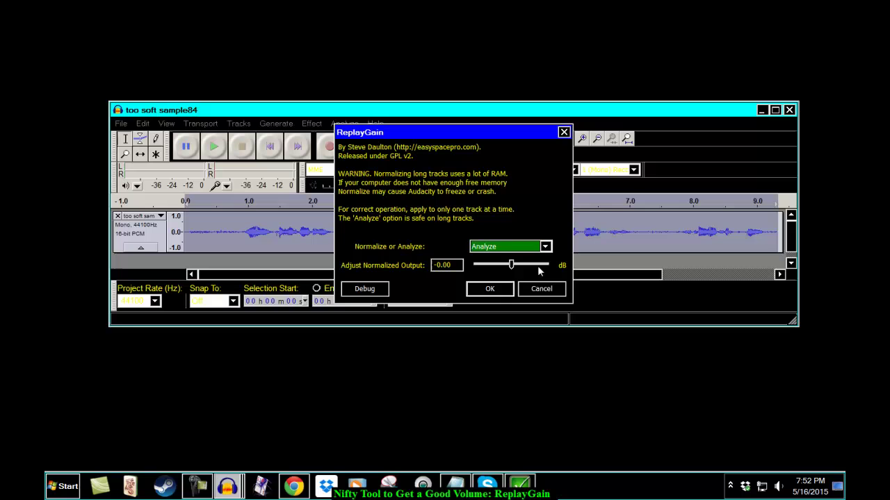
pyautogui.click(489, 288)
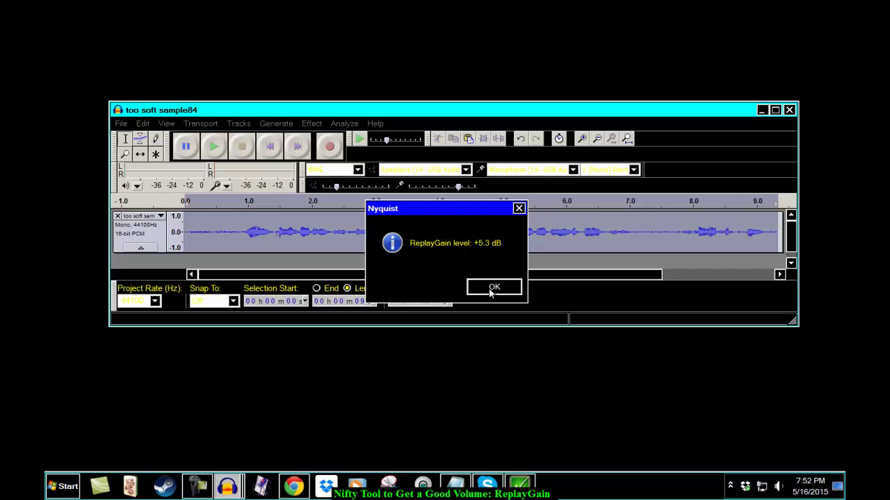
pyautogui.click(490, 292)
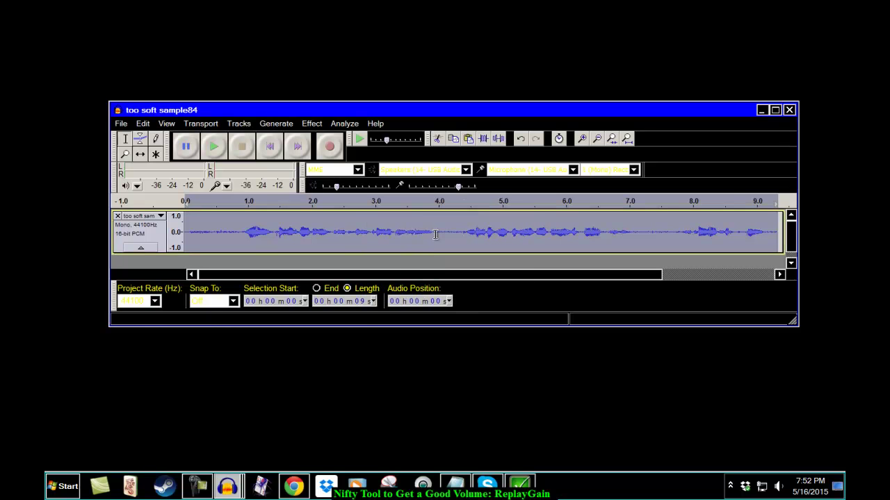
# Apply ReplayGain in Normalize mode to the too soft sample84 track
pyautogui.click(312, 123)
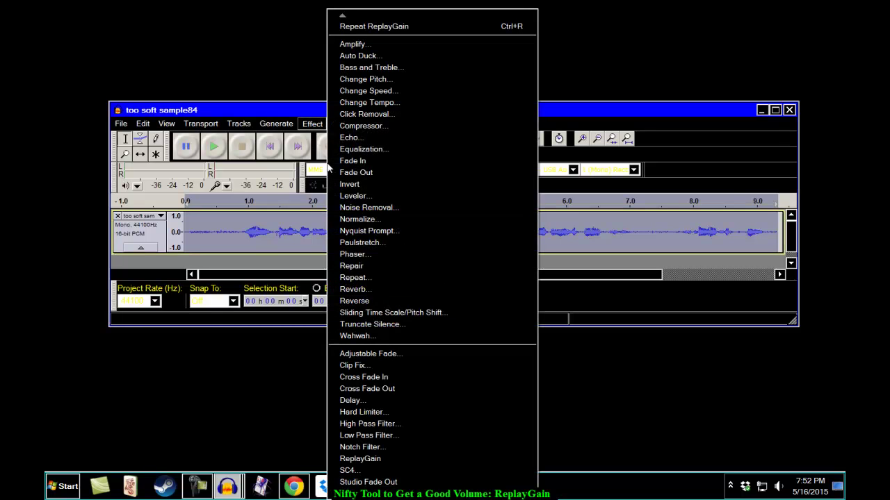
pyautogui.click(371, 459)
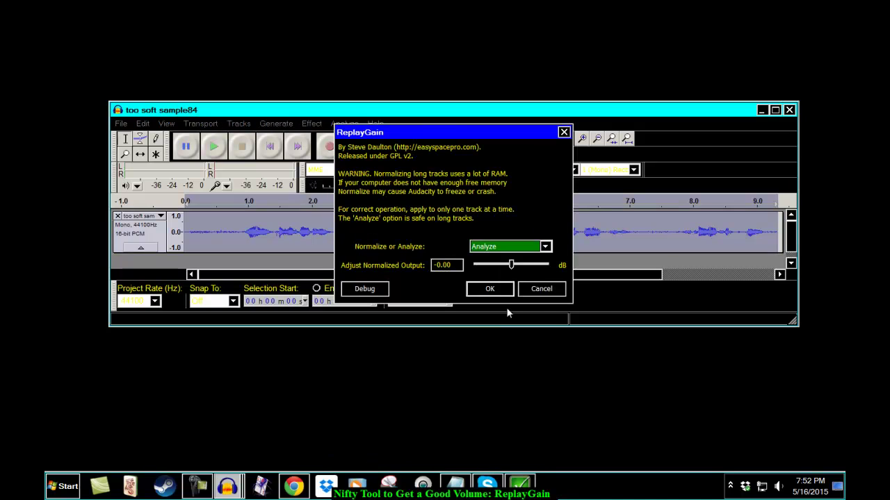
pyautogui.click(546, 248)
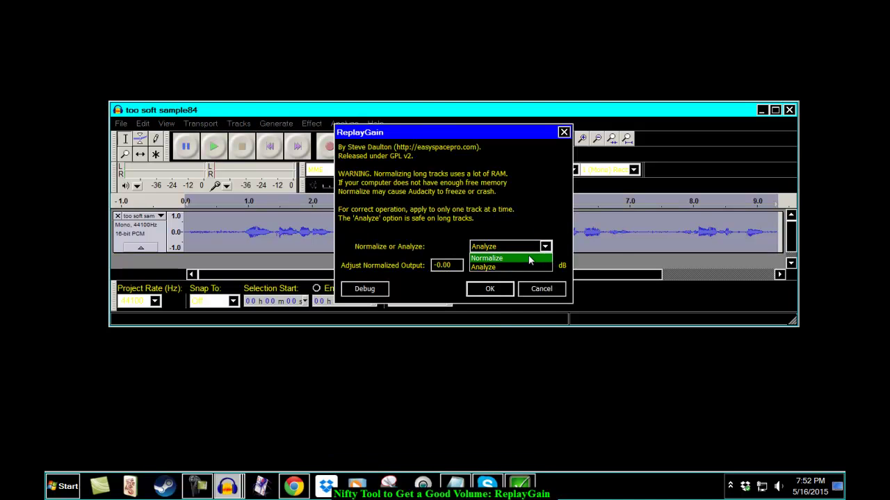
pyautogui.click(528, 259)
pyautogui.click(491, 288)
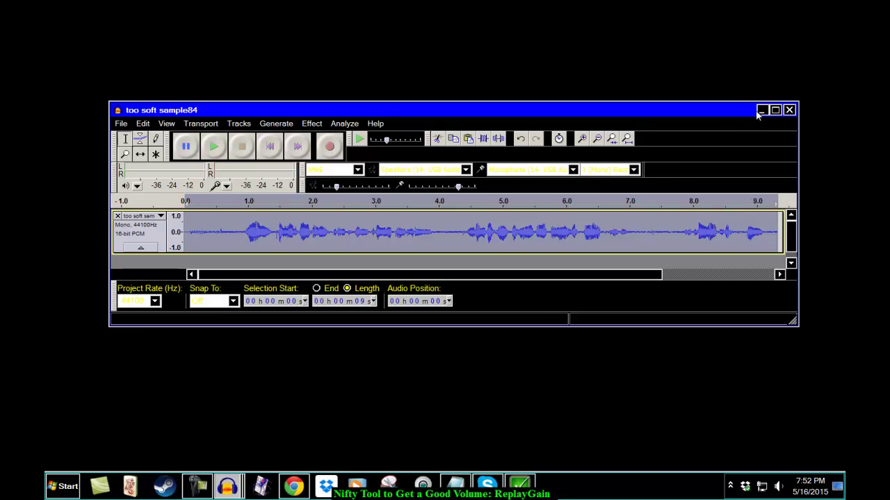
pyautogui.click(197, 488)
# Check the Volume readings in Checker: TEST2 88.7 dB, sample84 89.3 dB, sample96 88.8 dB
pyautogui.click(542, 274)
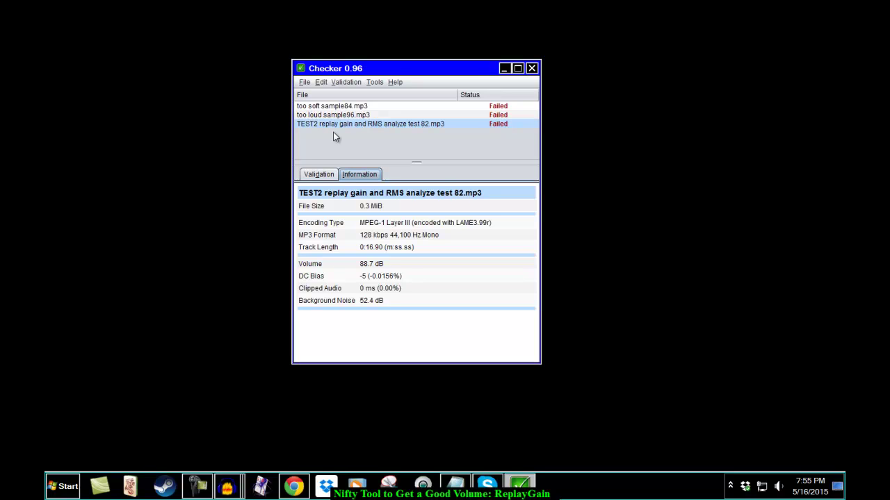
pyautogui.click(323, 125)
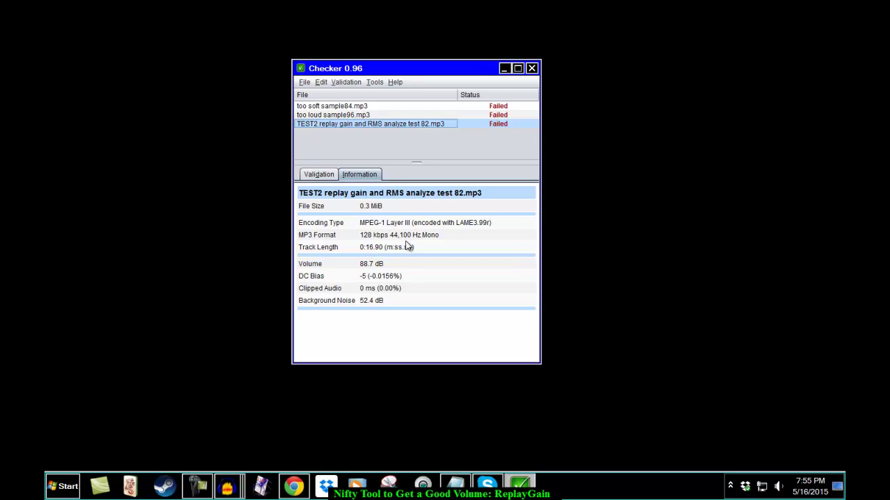
pyautogui.click(344, 109)
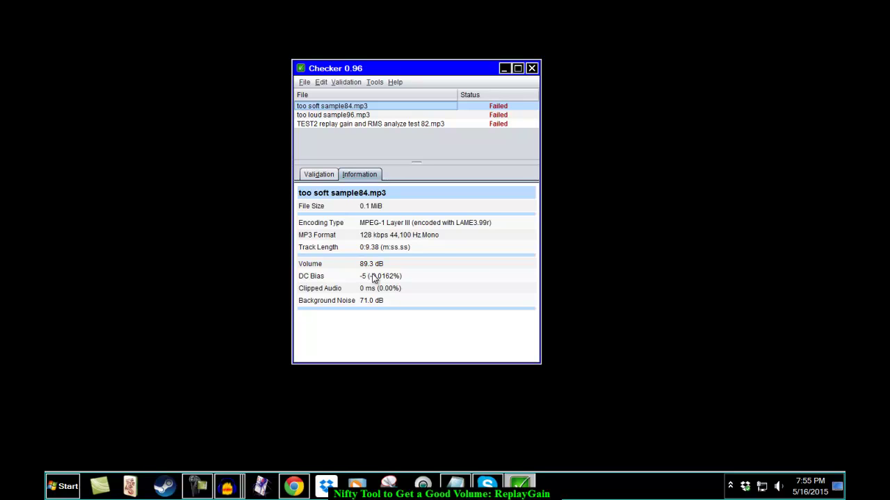
pyautogui.click(362, 117)
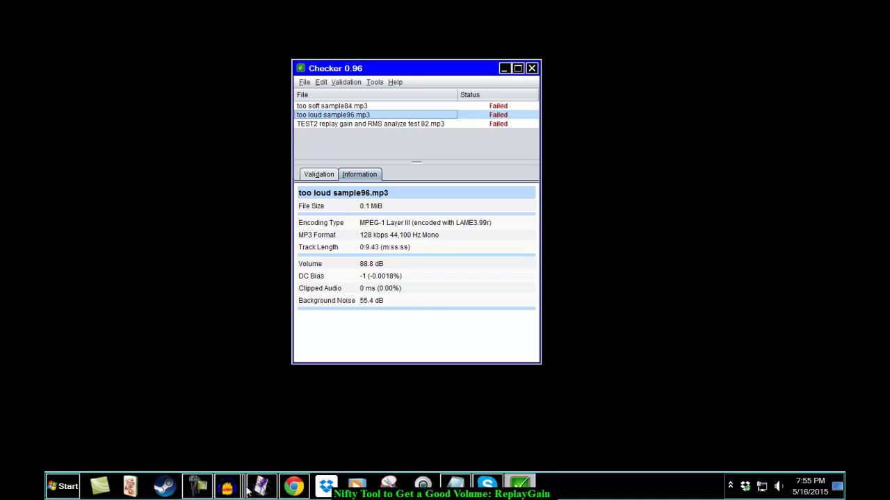
pyautogui.click(207, 487)
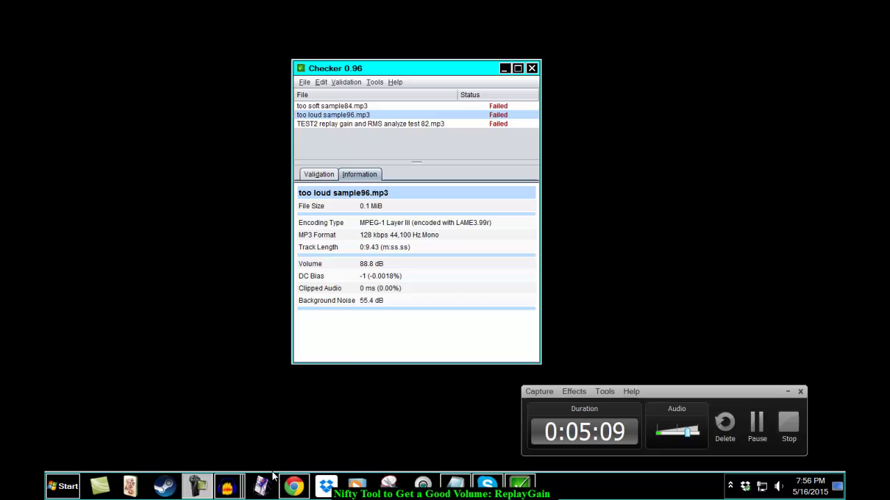
# Reopen the 'TEST2 replay gain and RMS analyze test 82' project from Audacity's recent list and reposition its window
pyautogui.rightClick(234, 491)
pyautogui.click(236, 458)
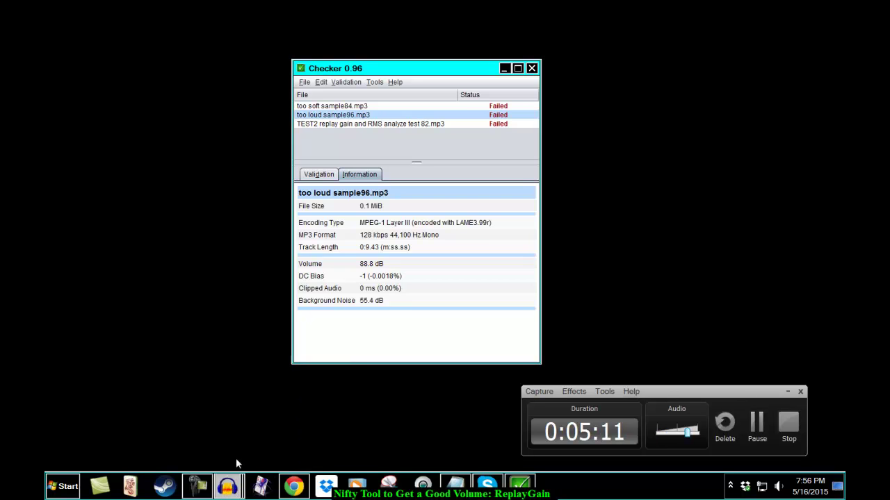
pyautogui.moveTo(443, 19); pyautogui.dragTo(469, 79)
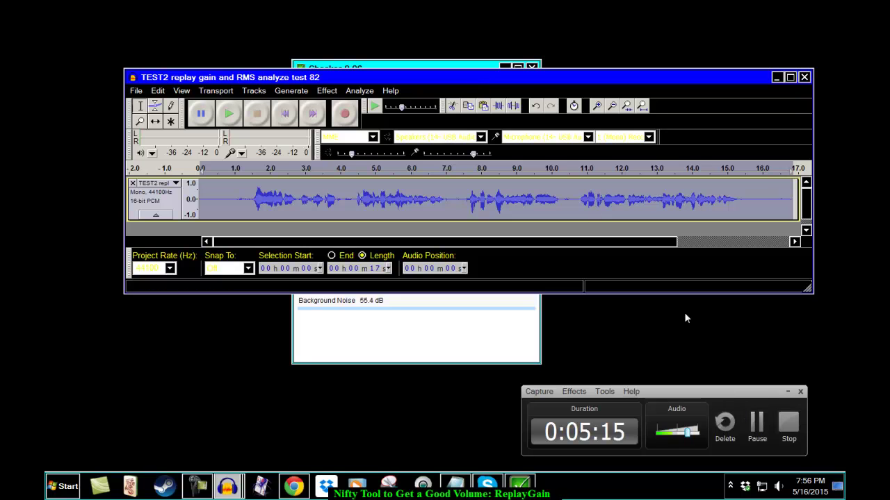